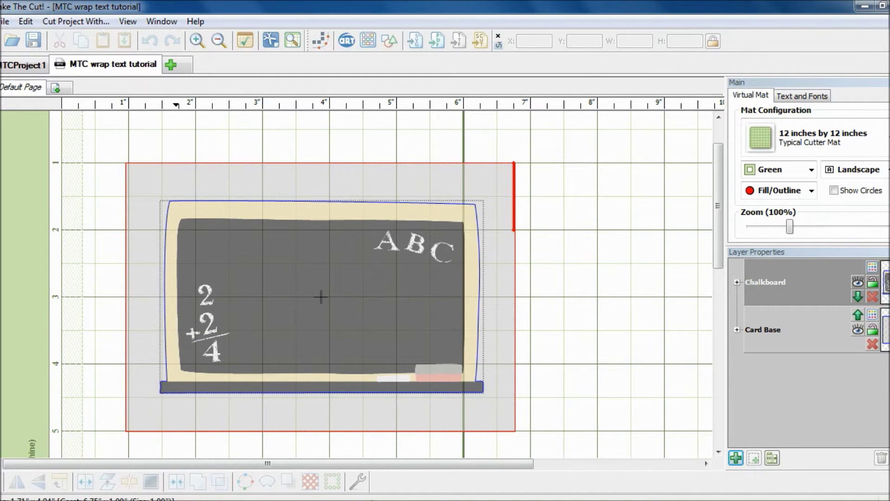
Check the chalkboard and card base, lock both their layers, then add an empty layer on top
left_click(349, 343)
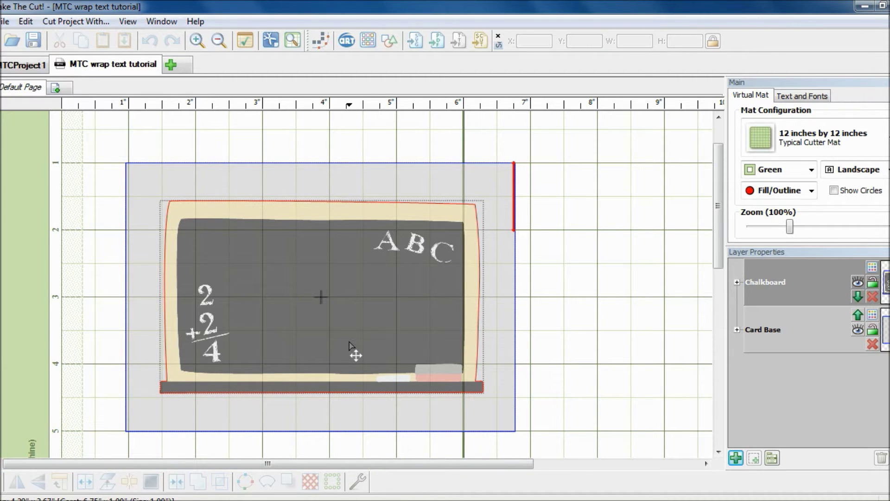
left_click(505, 325)
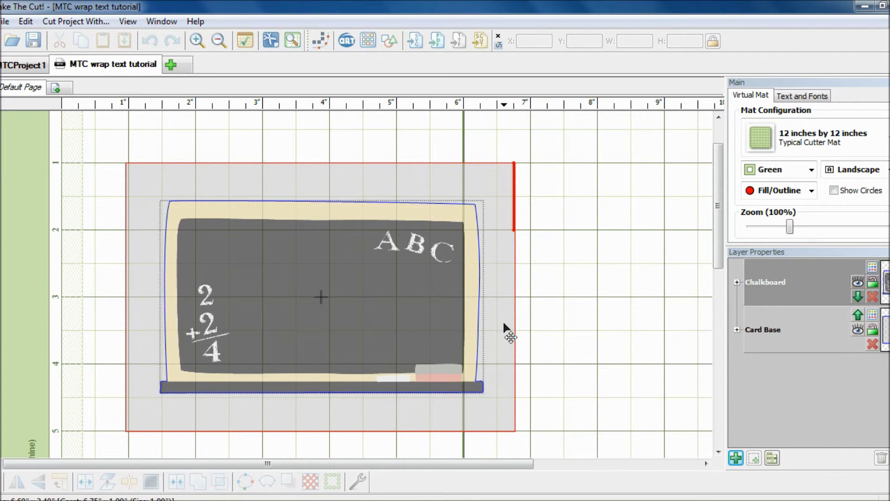
left_click(516, 322)
left_click(873, 283)
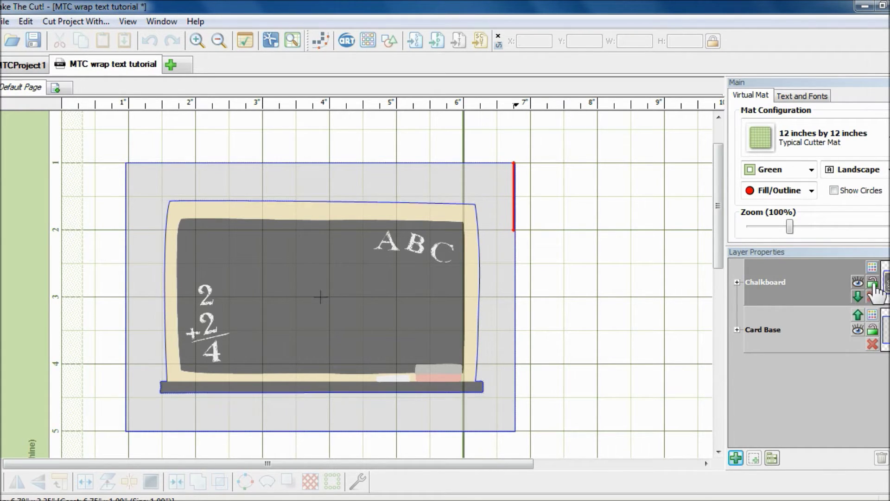
left_click(872, 328)
left_click(736, 459)
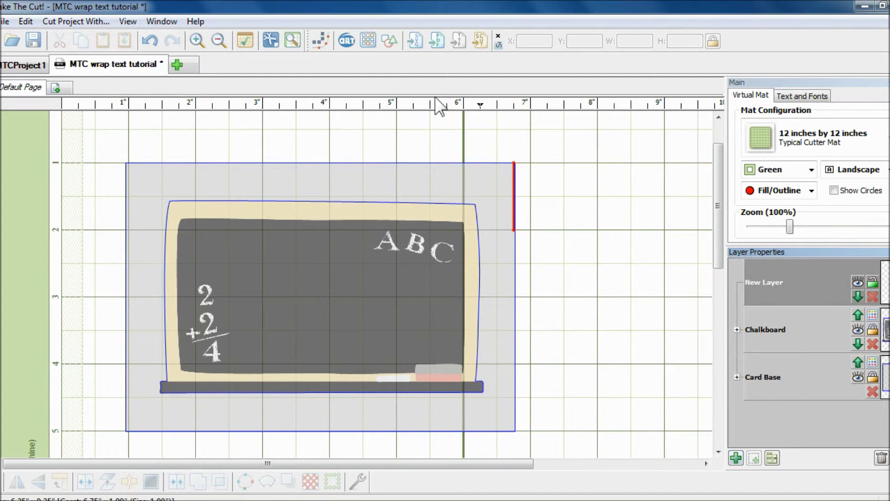
Add a rectangle from the Basic Shapes library to the new layer
left_click(388, 42)
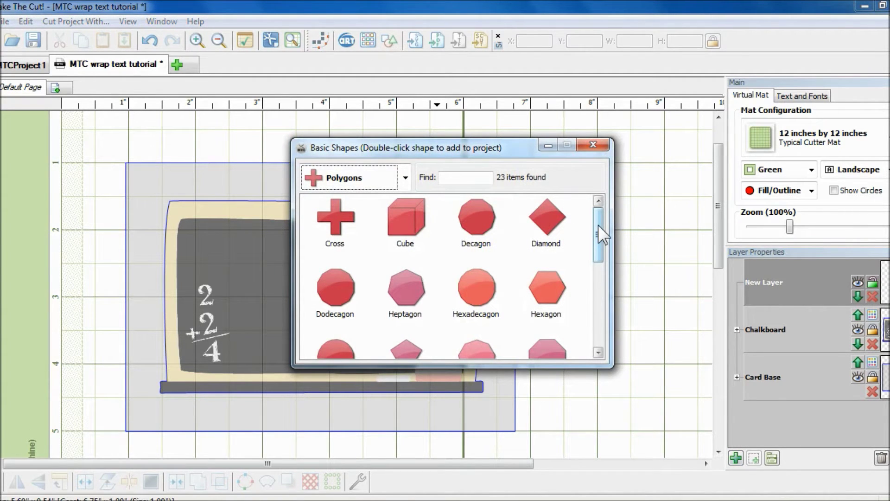
left_click_drag(598, 225, 591, 274)
double_click(551, 289)
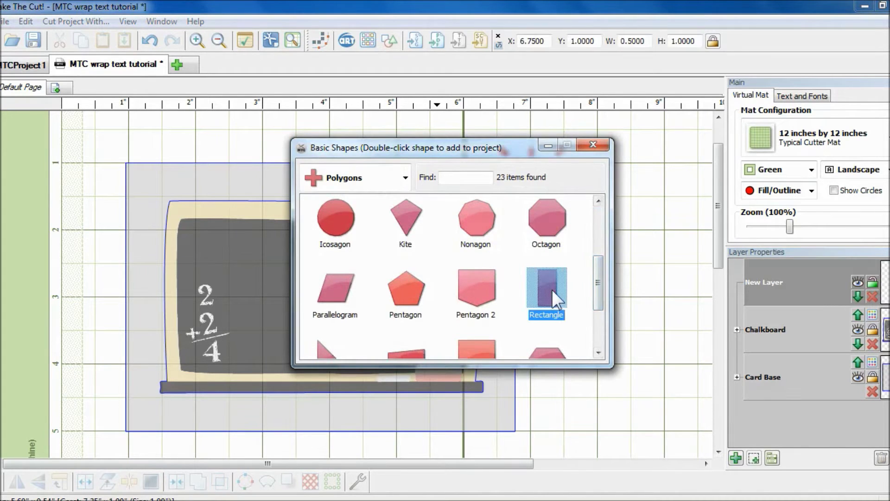
left_click(587, 147)
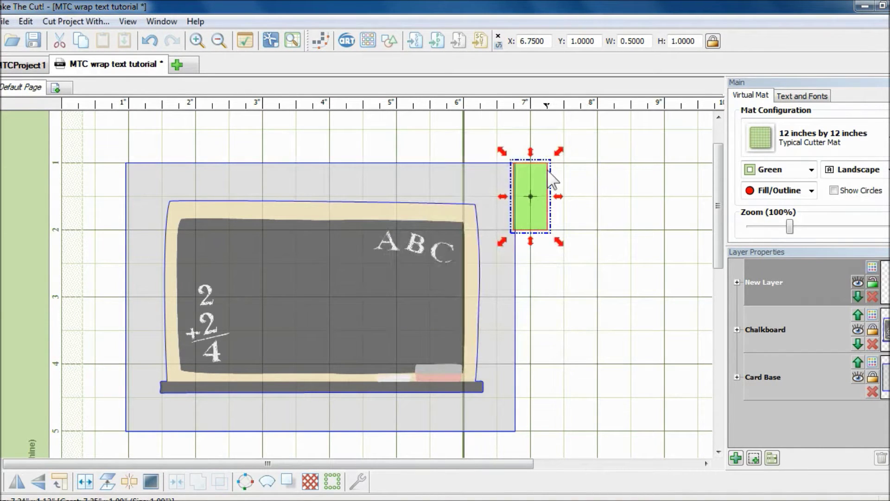
Move and stretch the rectangle to 5 by 3.1562 inches over the chalkboard
left_click_drag(534, 182, 497, 228)
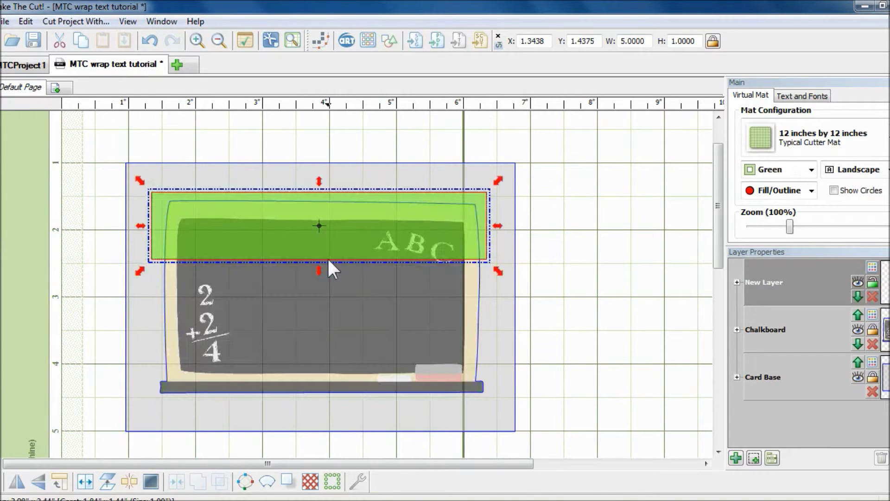
left_click_drag(318, 268, 340, 421)
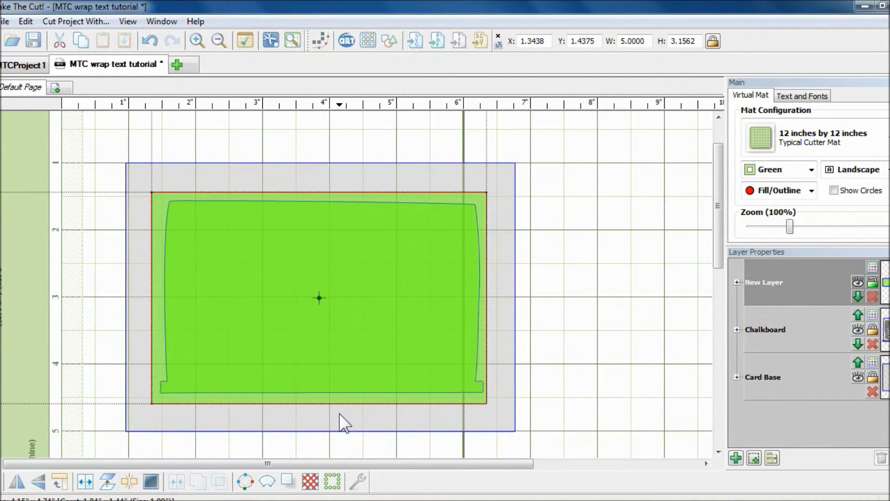
left_click_drag(343, 423, 343, 423)
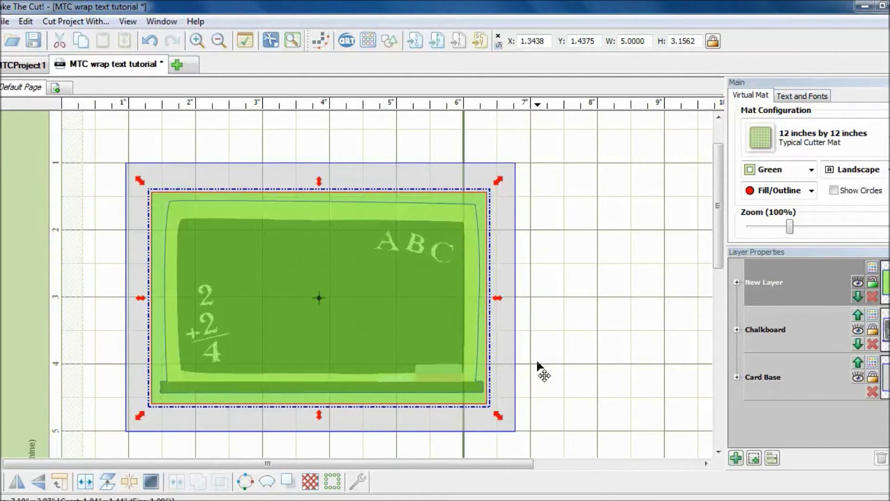
left_click(791, 95)
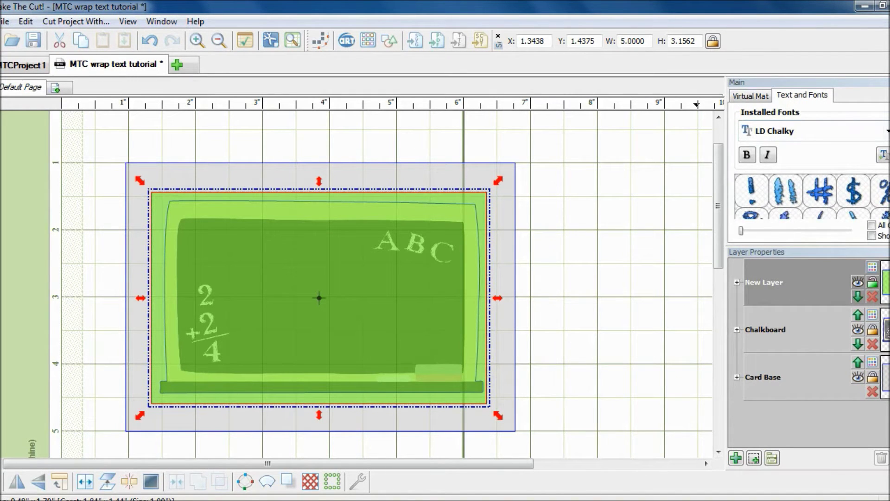
left_click(883, 154)
double_click(672, 240)
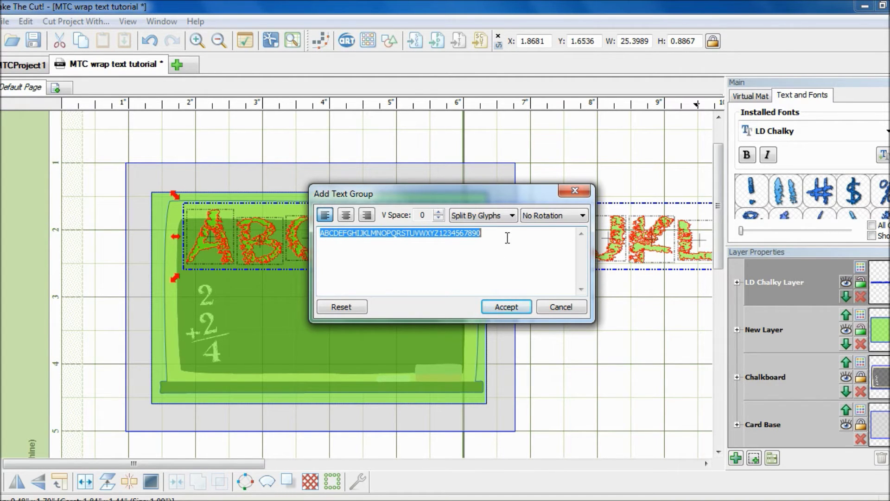
left_click(508, 217)
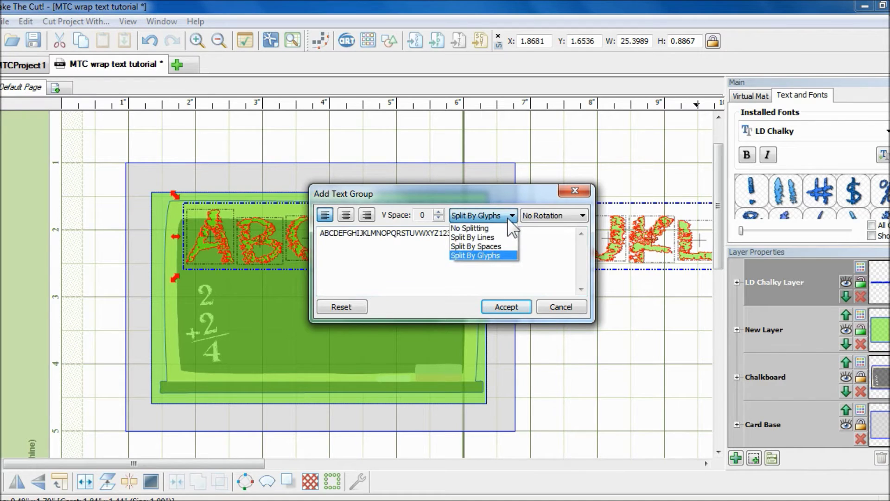
left_click(507, 255)
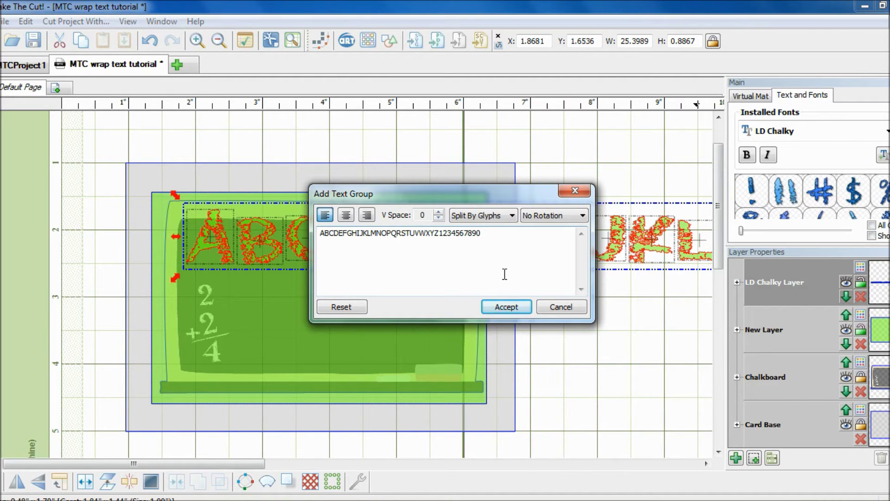
left_click(504, 307)
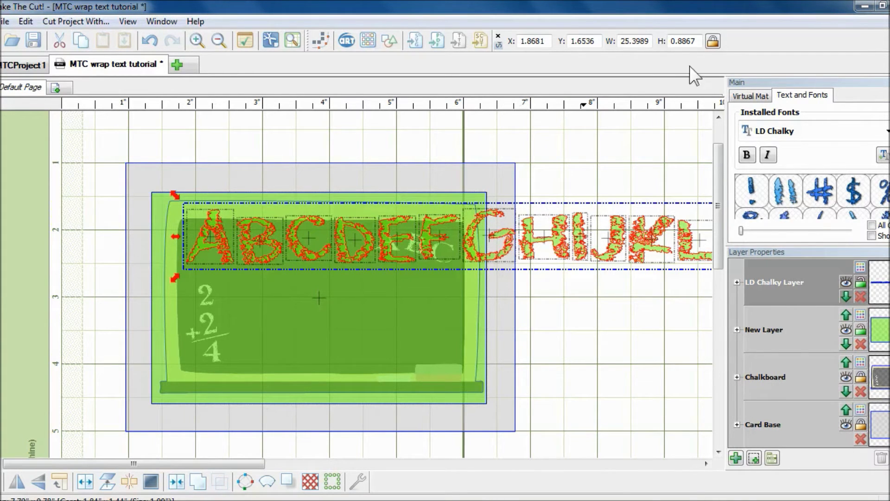
Set the alphabet text height to 0.2 inch and move it onto the rectangle's top edge
double_click(695, 41)
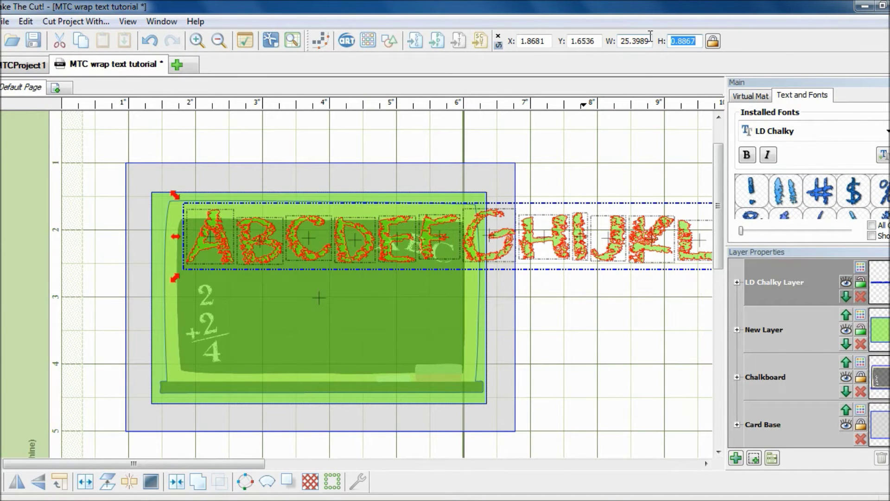
type("0.2")
key("Return")
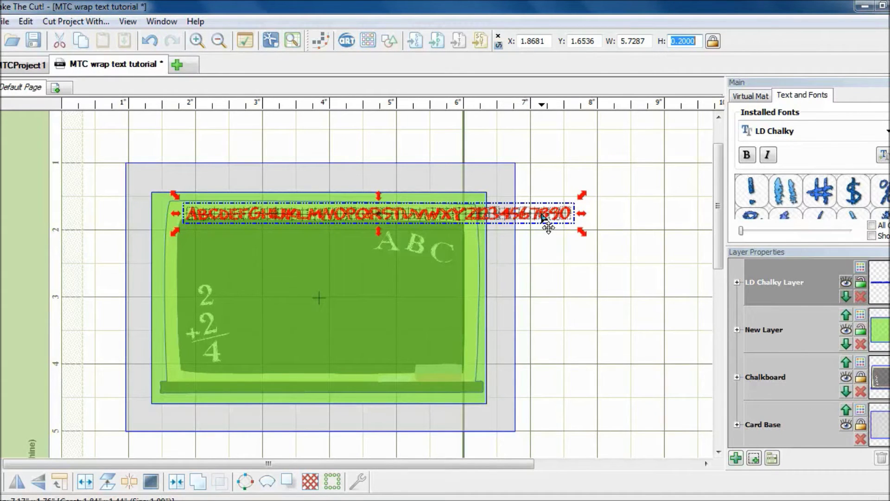
left_click_drag(545, 218, 484, 200)
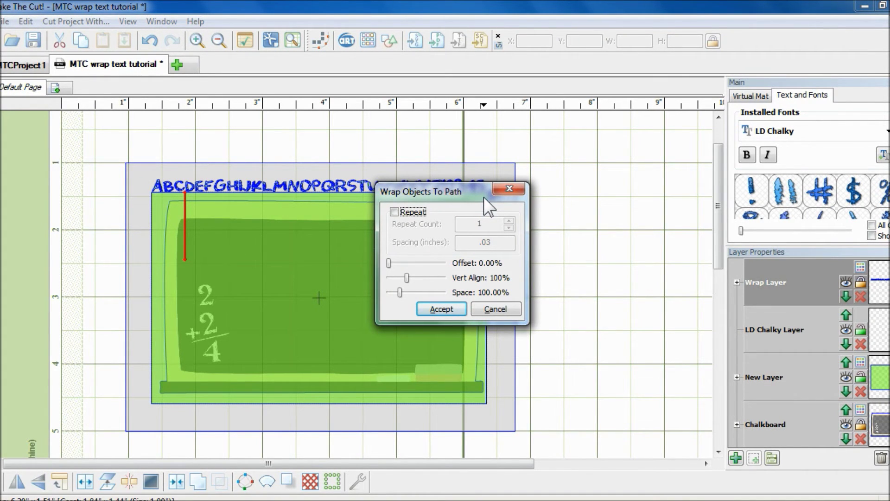
In Wrap Objects To Path, enable Repeat with a count of 2 and apply the wrap
left_click_drag(483, 197, 637, 277)
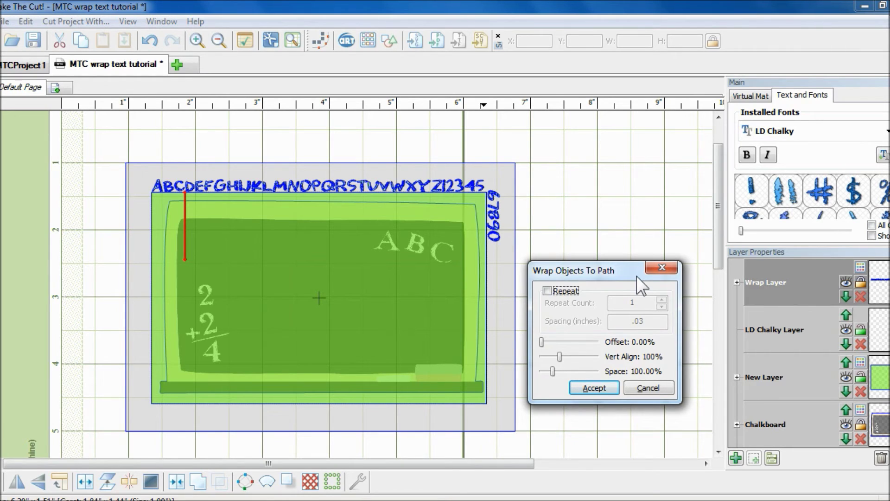
left_click(547, 291)
left_click(547, 291)
left_click(547, 291)
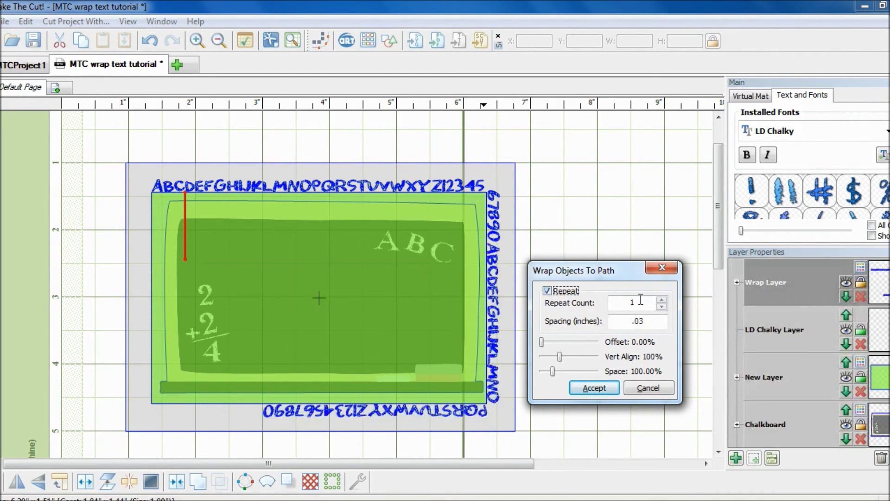
left_click(646, 302)
key("BackSpace")
type("2")
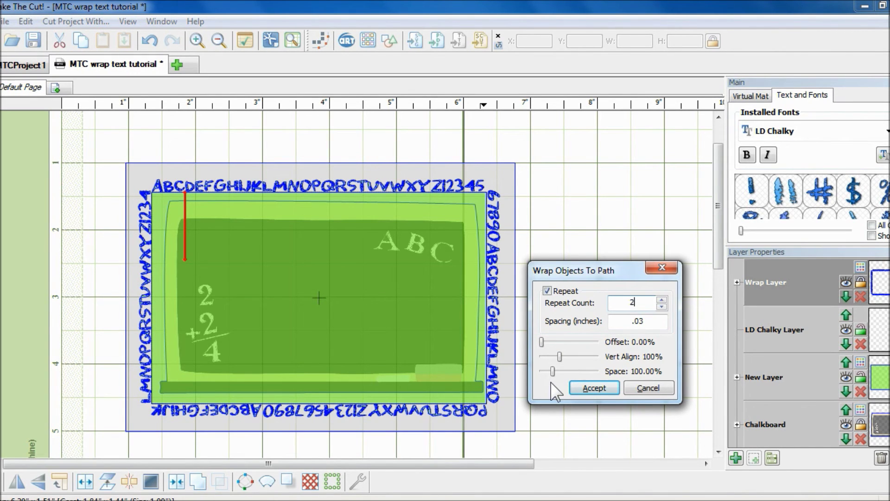
left_click(583, 388)
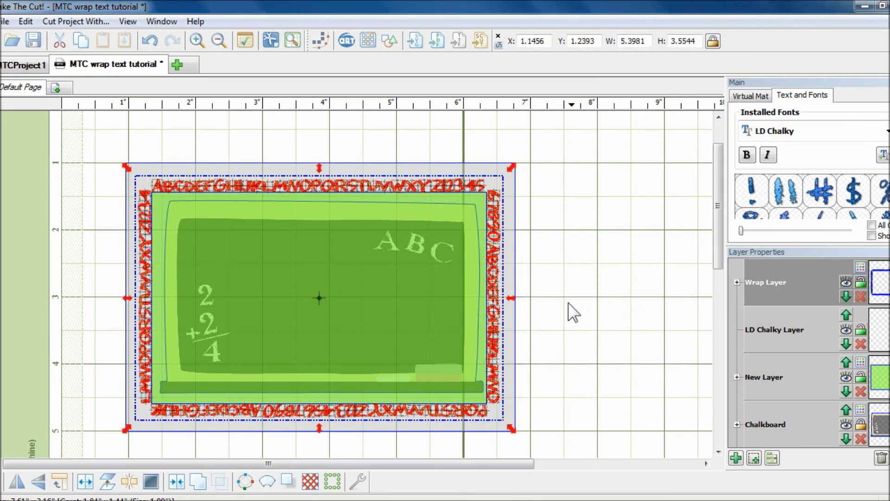
Delete the green rectangle layer and deselect the wrapped alphabet border
left_click(861, 391)
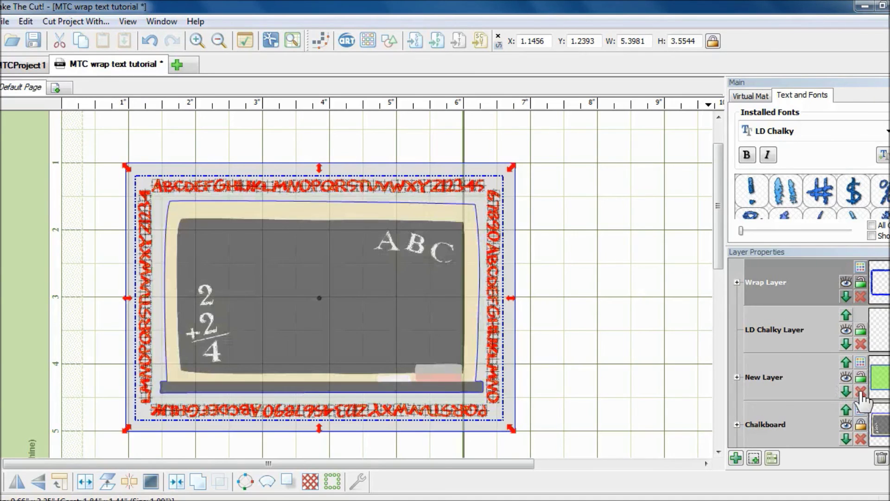
left_click(861, 267)
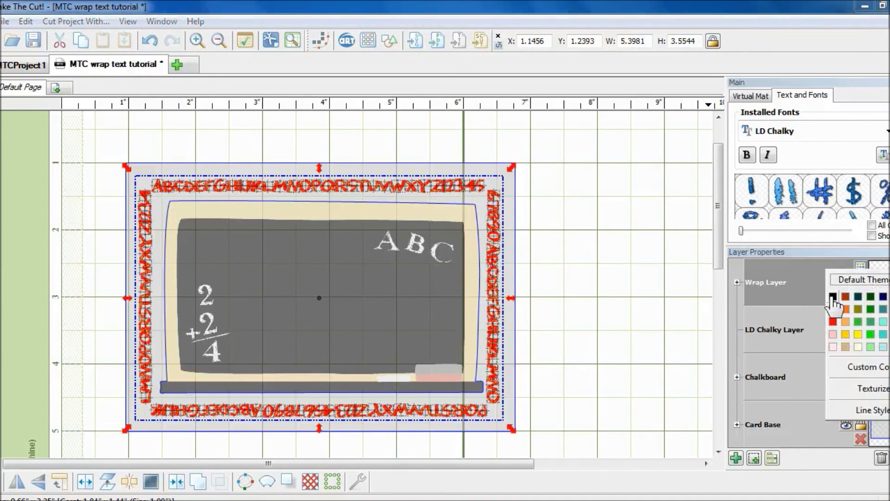
left_click(864, 279)
left_click(597, 269)
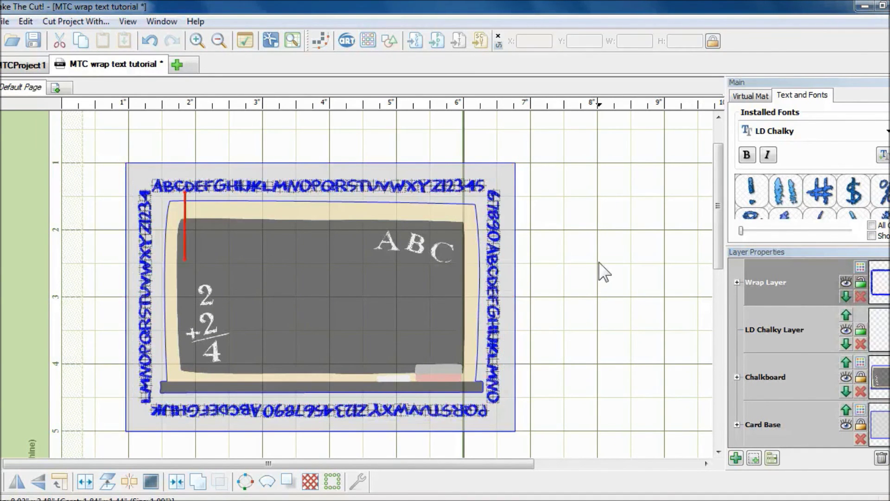
left_click(6, 22)
Show the card in Print Preview and zoom in on the page
left_click(78, 195)
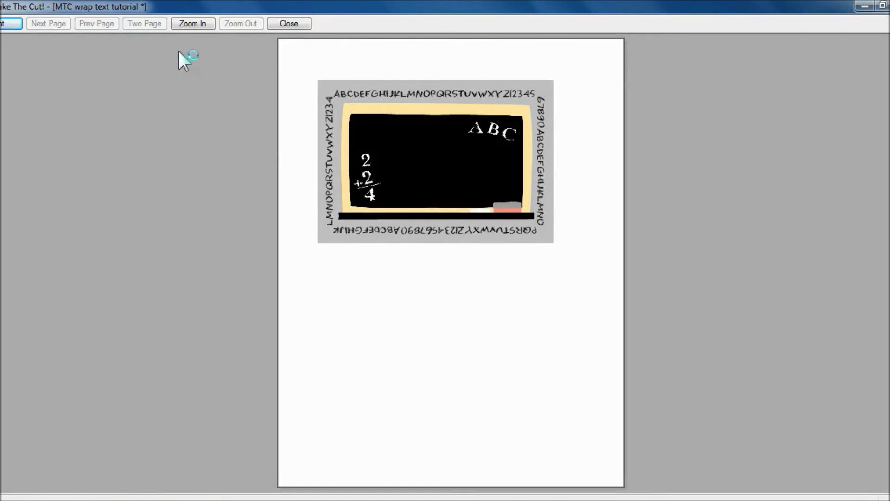
left_click(186, 23)
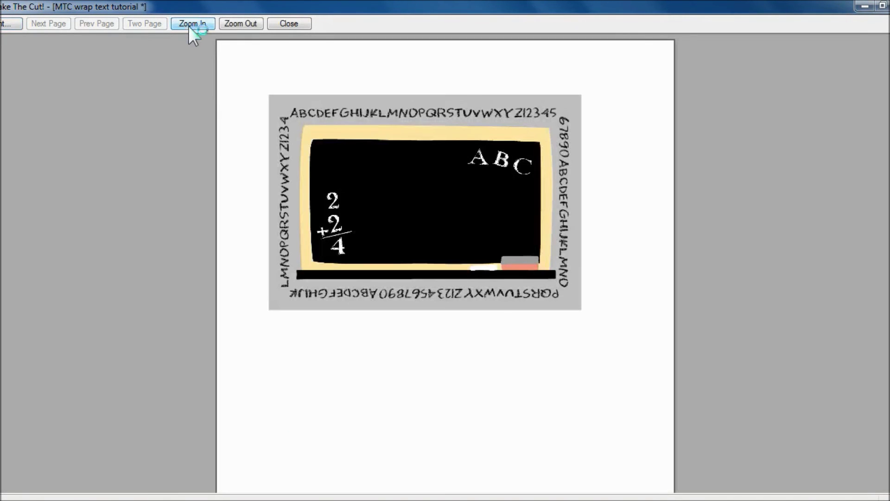